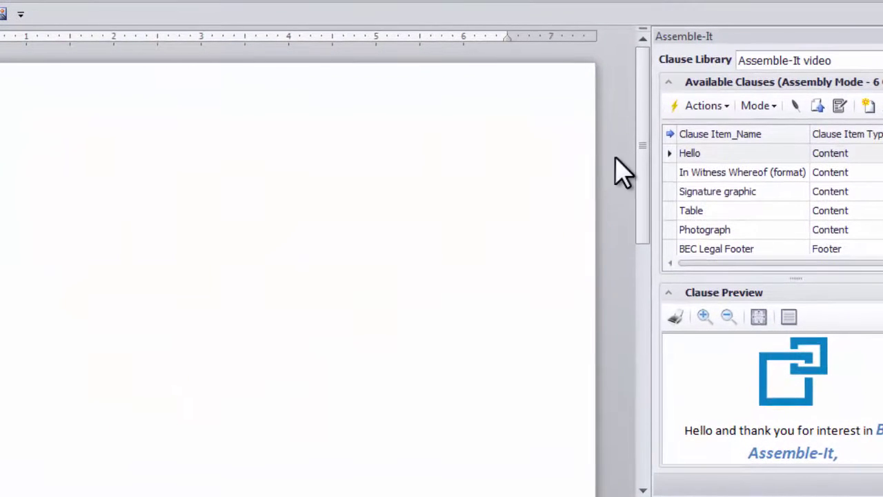
Step: Insert the Hello and In Witness Whereof (format) clauses from the Assemble-It video library into the blank document
left_click(740, 158)
double_click(740, 158)
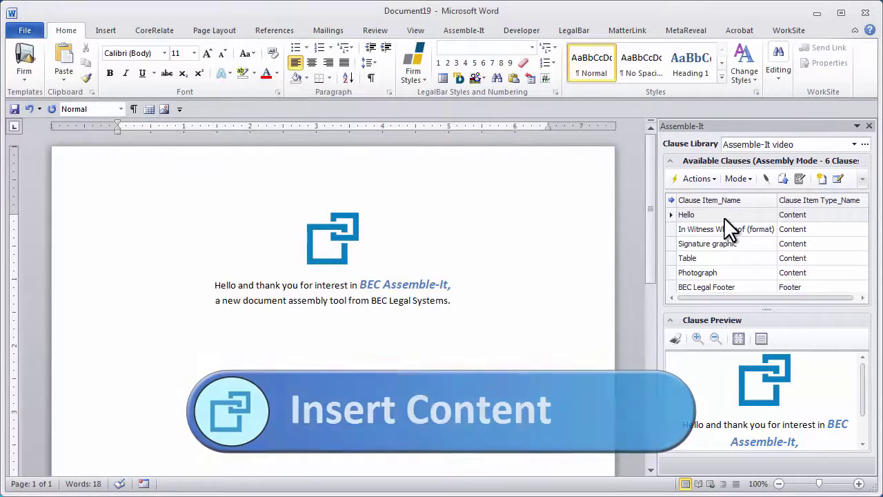
left_click(726, 228)
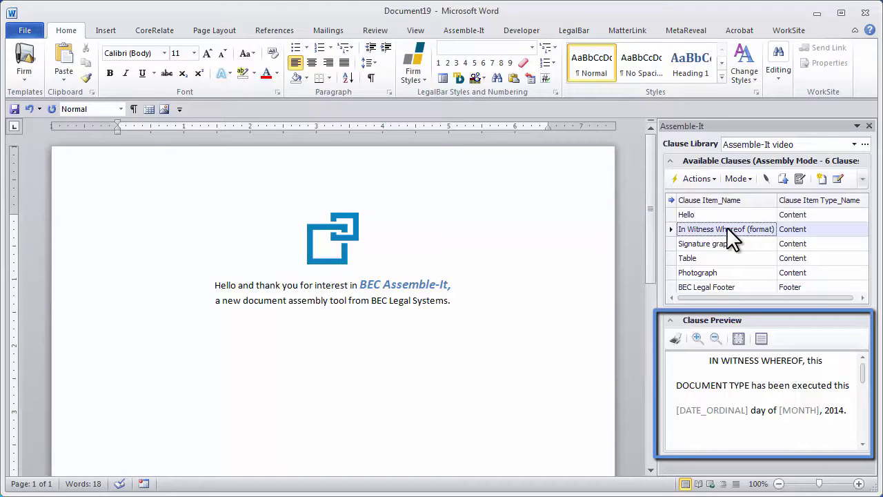
double_click(726, 227)
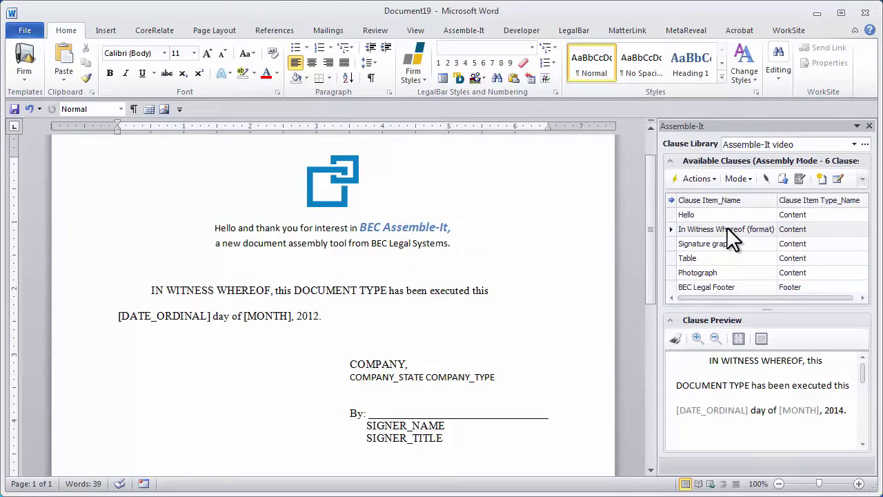
Step: Insert the Signature graphic and Table clauses below the In Witness Whereof signature block
left_click(728, 241)
double_click(727, 241)
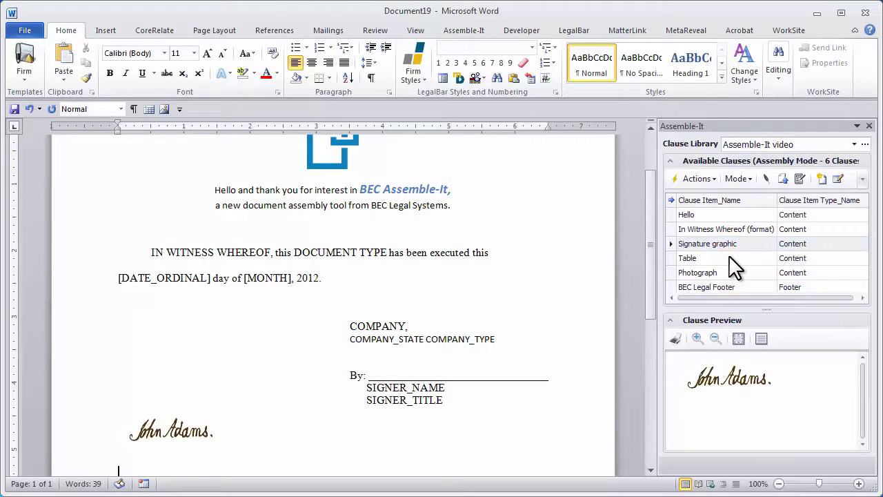
double_click(729, 258)
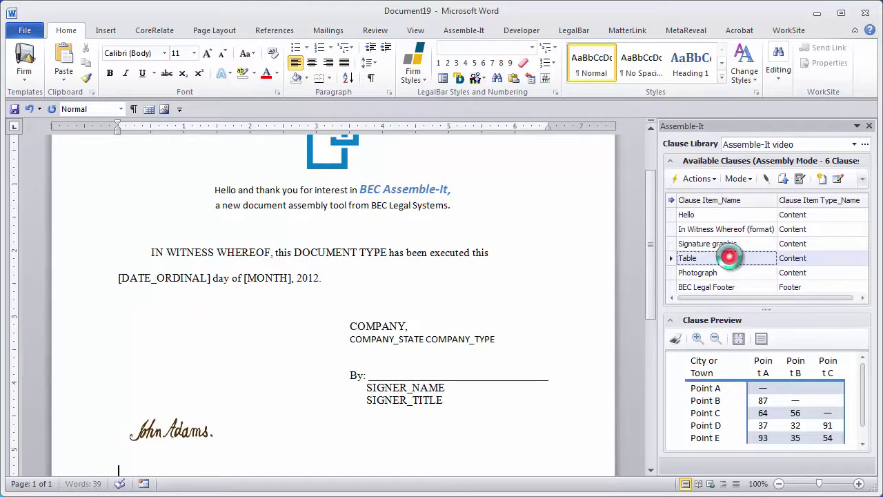
Step: Insert the Photograph clause below the table and add the BEC Legal Footer clause to the document
left_click(728, 273)
double_click(729, 273)
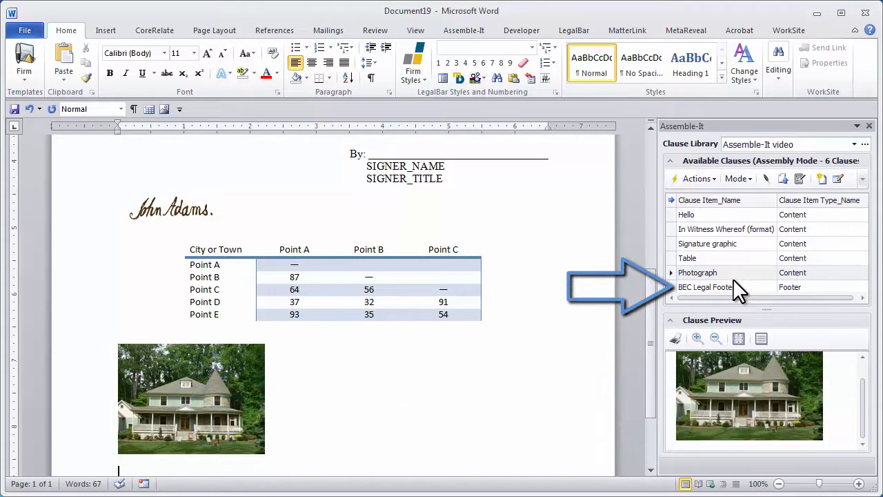
left_click(739, 283)
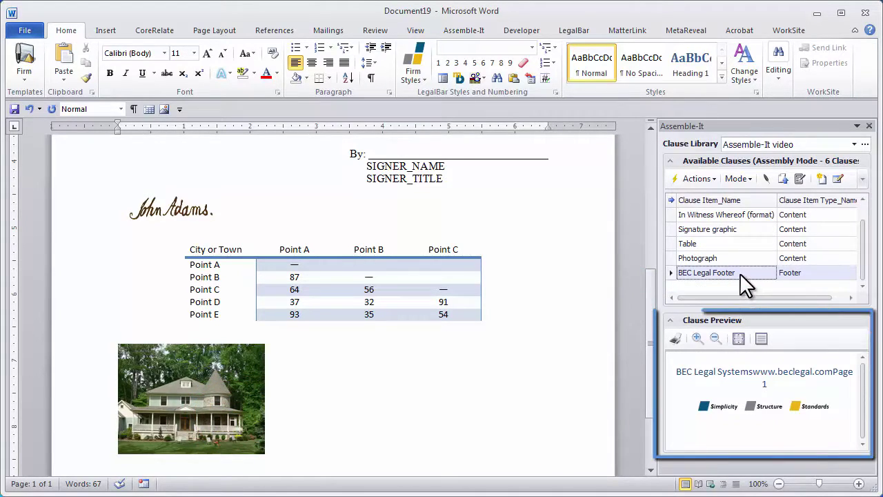
double_click(739, 272)
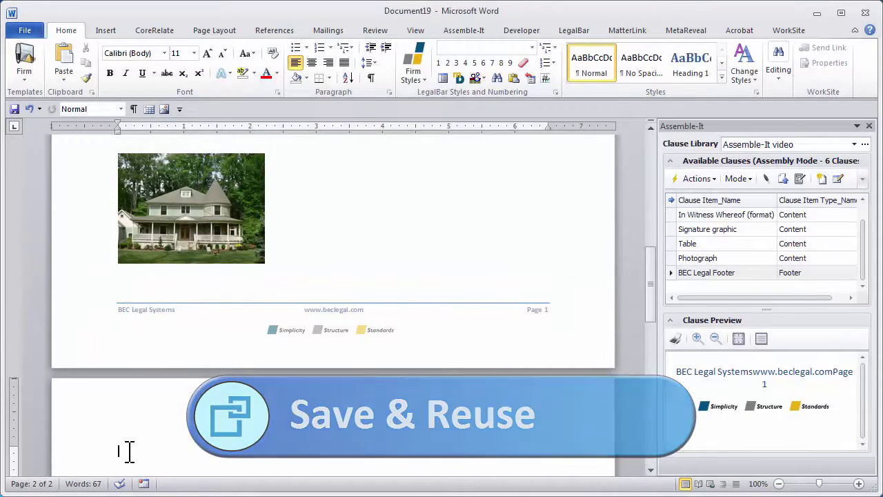
Step: Enter on page 2: "Assemble-It is easy! Assemble-It content is organized into Clause Libraries. A Clause Library is a set of content pieces logically grouped together."
type("Assemble-It is easy!  Assemble-It content is organized into Clause Libraries.  A Clause Library is a set of content pieces logically grouped together.")
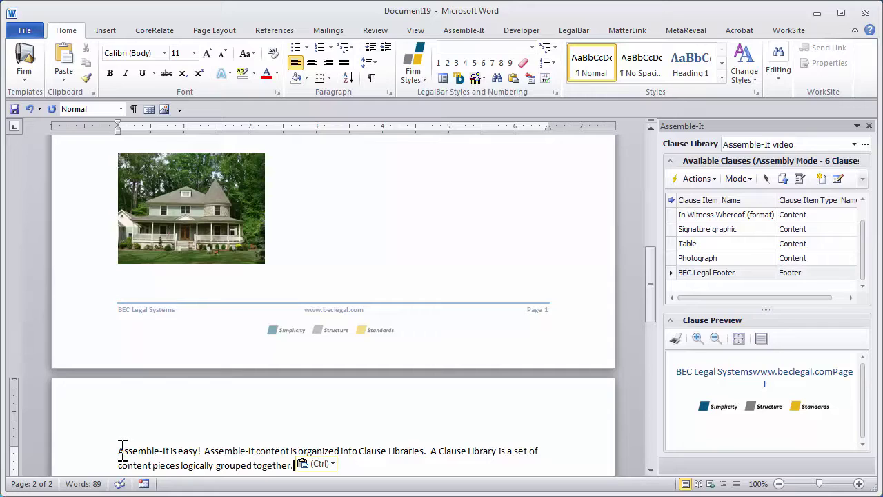
Step: Create a clause named New Clause from the whole page 2 paragraph, in the General clause set with item type Content
left_click_drag(119, 451, 285, 467)
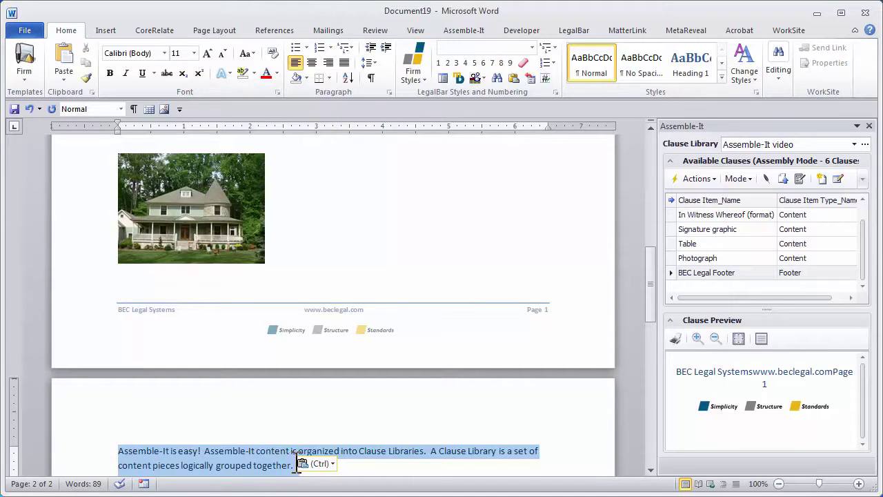
left_click(717, 179)
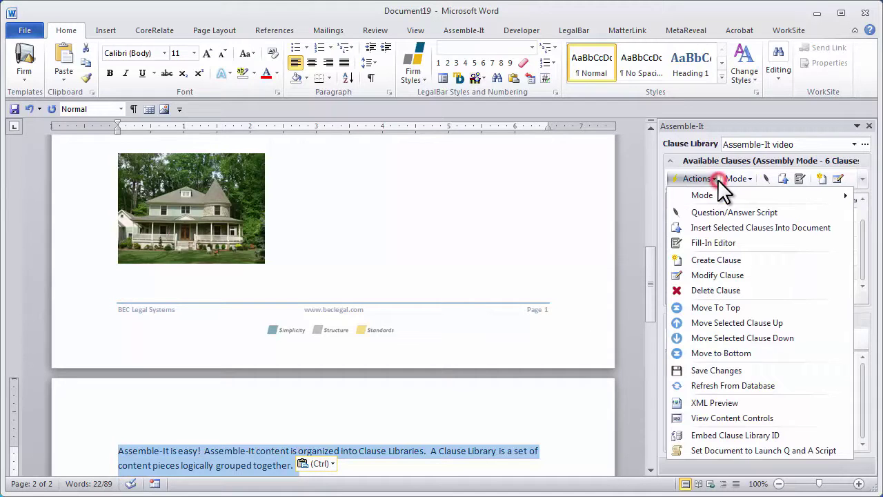
left_click(710, 260)
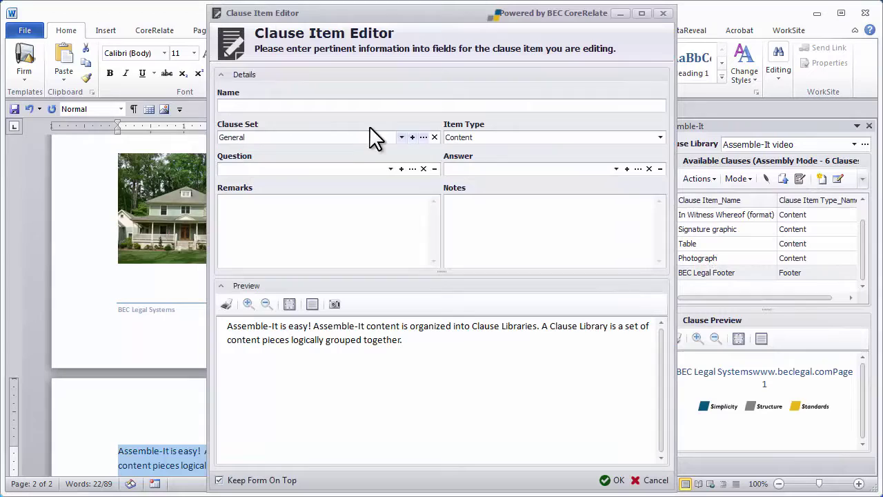
left_click(257, 106)
type("New Clause")
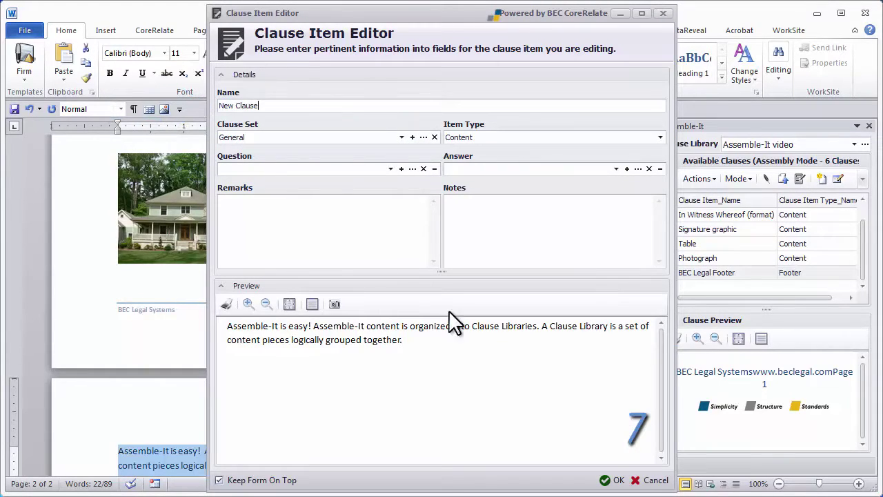
left_click(619, 481)
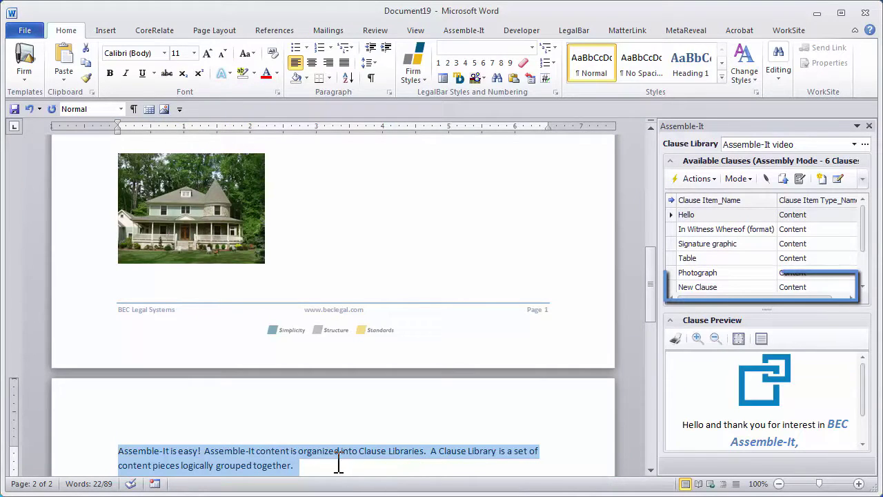
Step: Start a new line after the page 2 paragraph and insert the New Clause item there
left_click(335, 464)
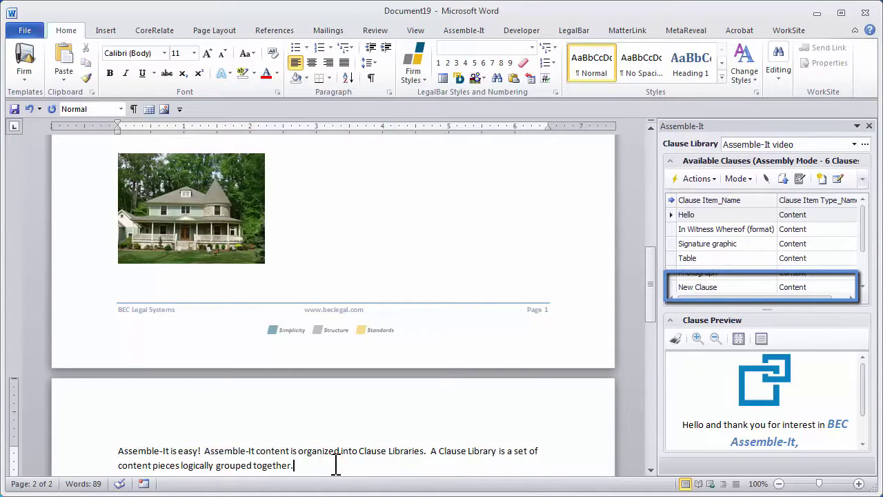
key("Return")
double_click(740, 287)
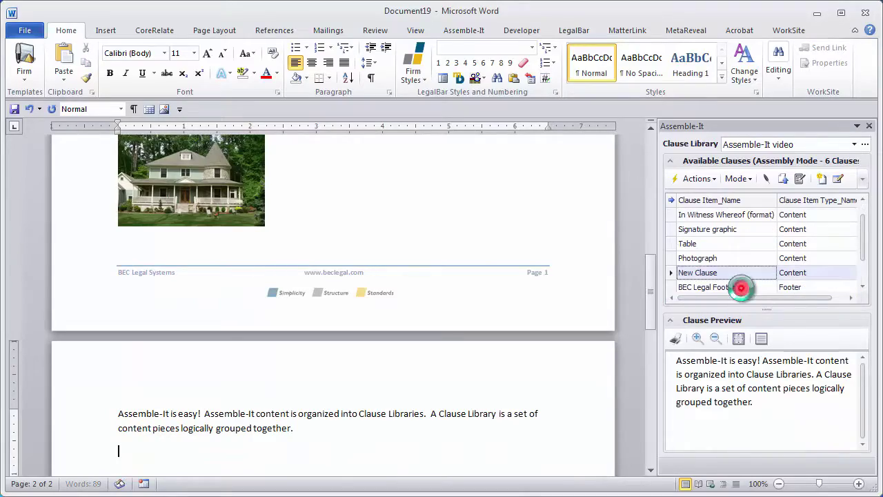
left_click(733, 273)
double_click(733, 273)
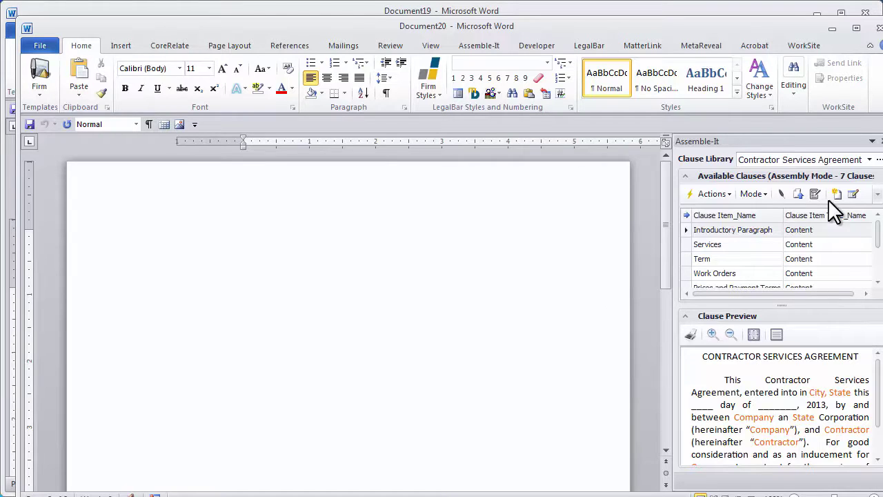
Step: Insert the Introductory Paragraph and Term clauses from the Contractor Services Agreement library into the new blank document
left_click(868, 164)
double_click(717, 229)
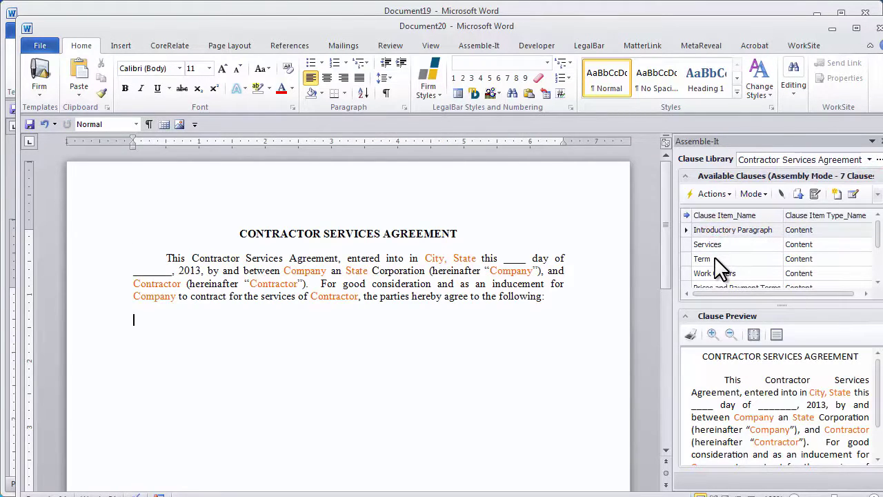
double_click(714, 259)
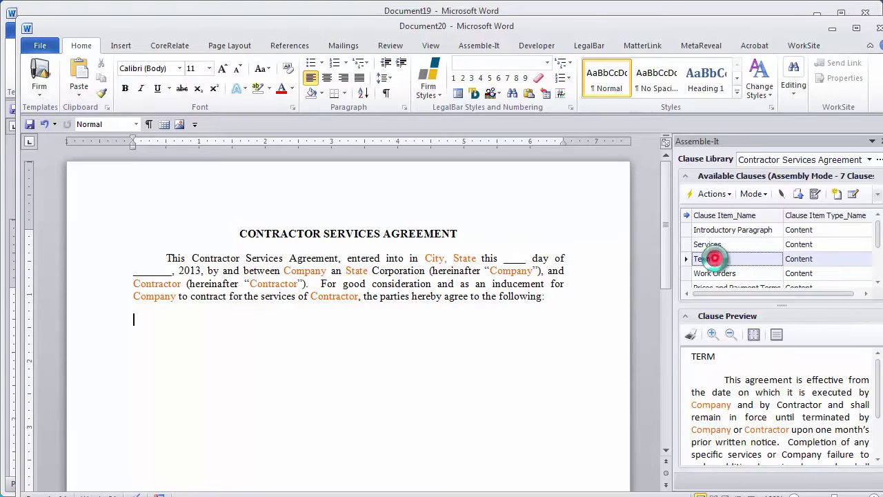
Step: Insert the Prices and Payment Terms clause and the Closing and Signature clause at the end of the agreement
double_click(768, 281)
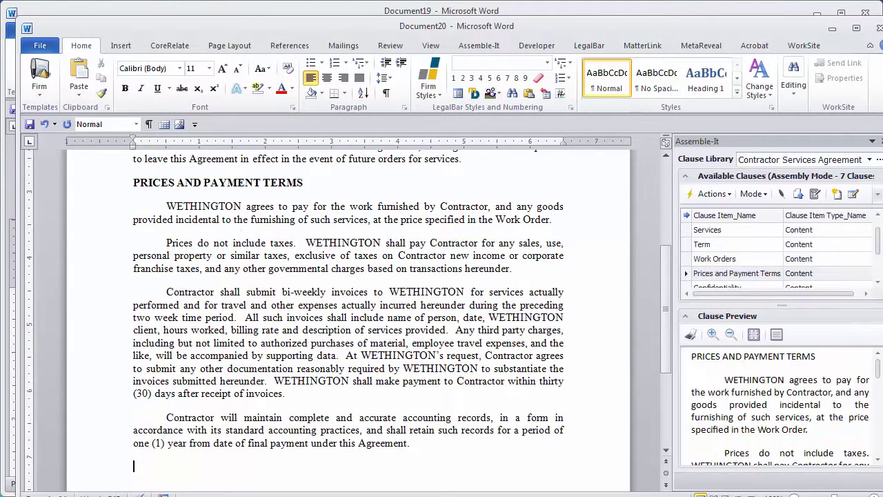
scroll(876, 252, "down", 1)
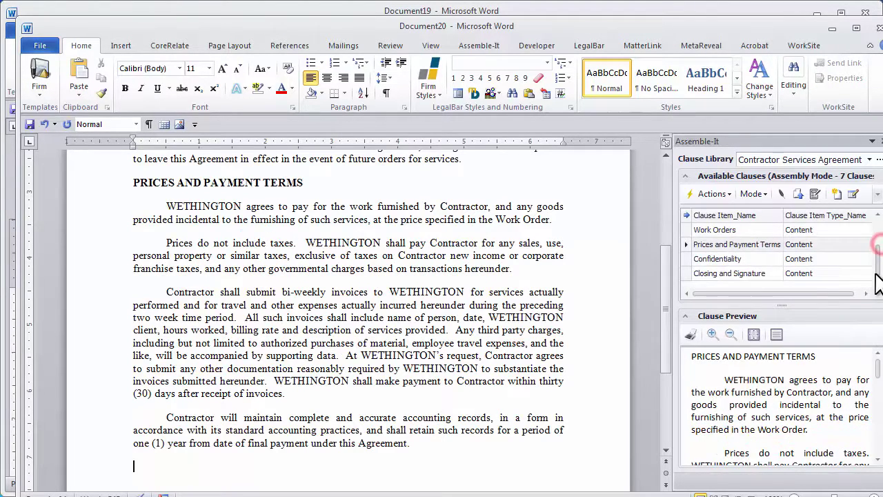
double_click(752, 269)
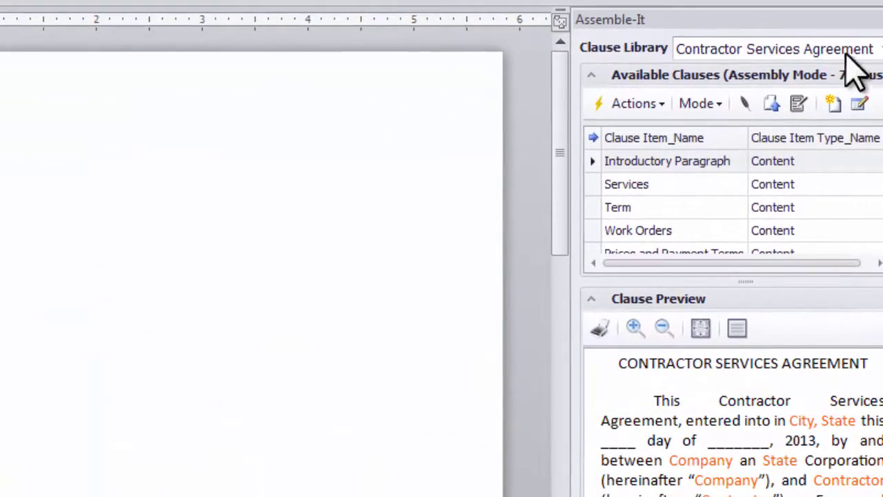
Step: Switch the new blank document to the Software Release Notification clause library and insert its Release Notice clause
left_click(879, 91)
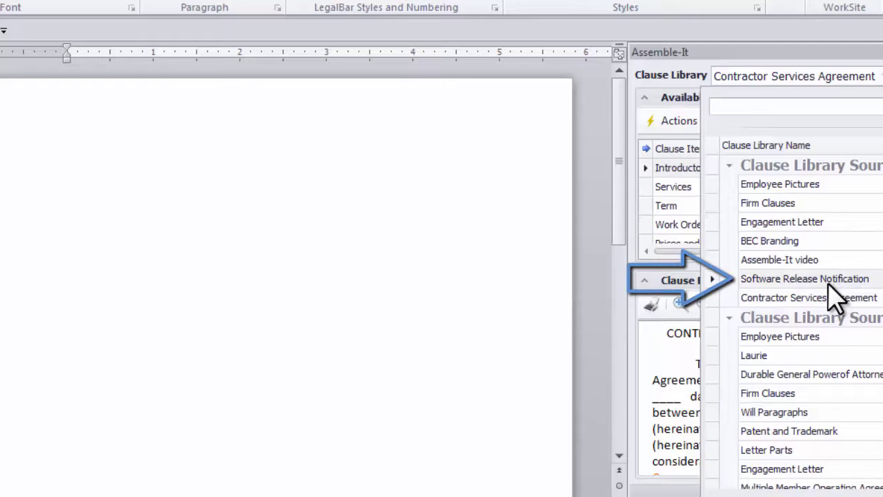
left_click(829, 283)
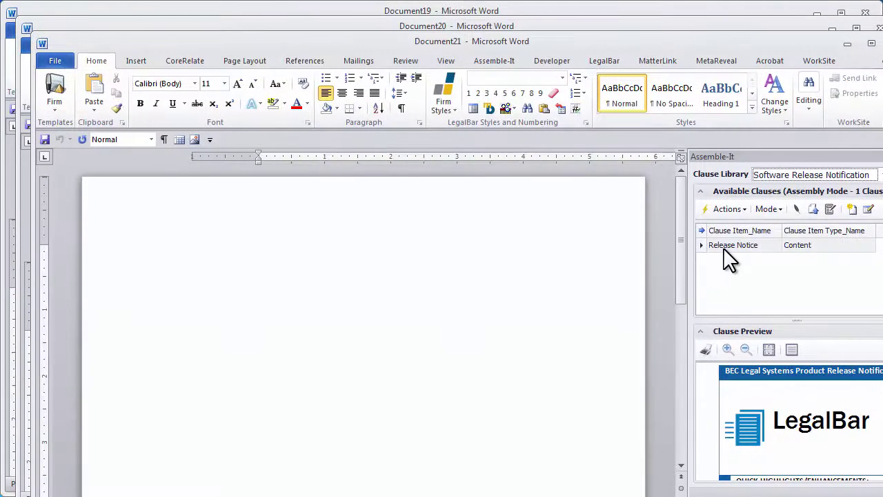
double_click(723, 246)
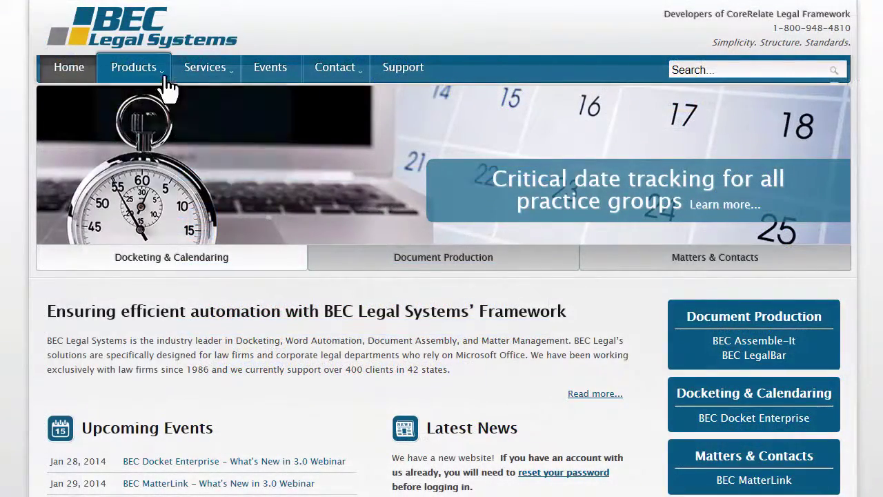
Step: Look up BEC Assemble-It among the products on the BEC Legal Systems website
mouse_move(134, 89)
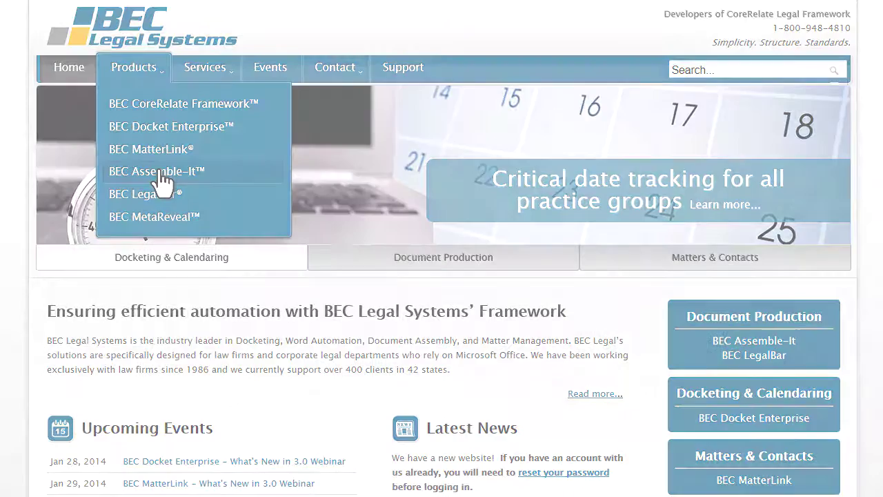